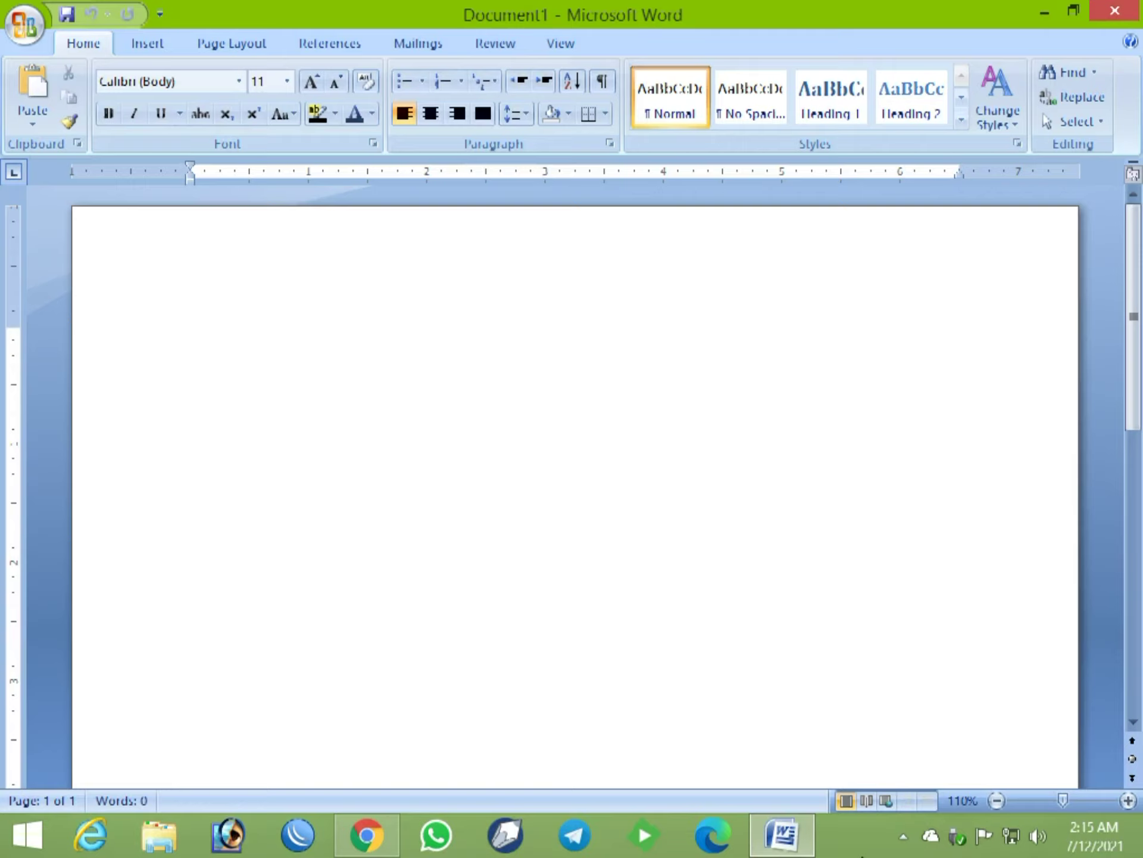
# Step: Raise the font size to 21 and turn on bold before typing
pyautogui.hotkey('ctrl', ']')
pyautogui.hotkey('ctrl', ']')
pyautogui.hotkey('ctrl', ']')
pyautogui.hotkey('ctrl', ']')
pyautogui.hotkey('ctrl', ']')
pyautogui.hotkey('ctrl', ']')
pyautogui.hotkey('ctrl', ']')
pyautogui.hotkey('ctrl', 'b')
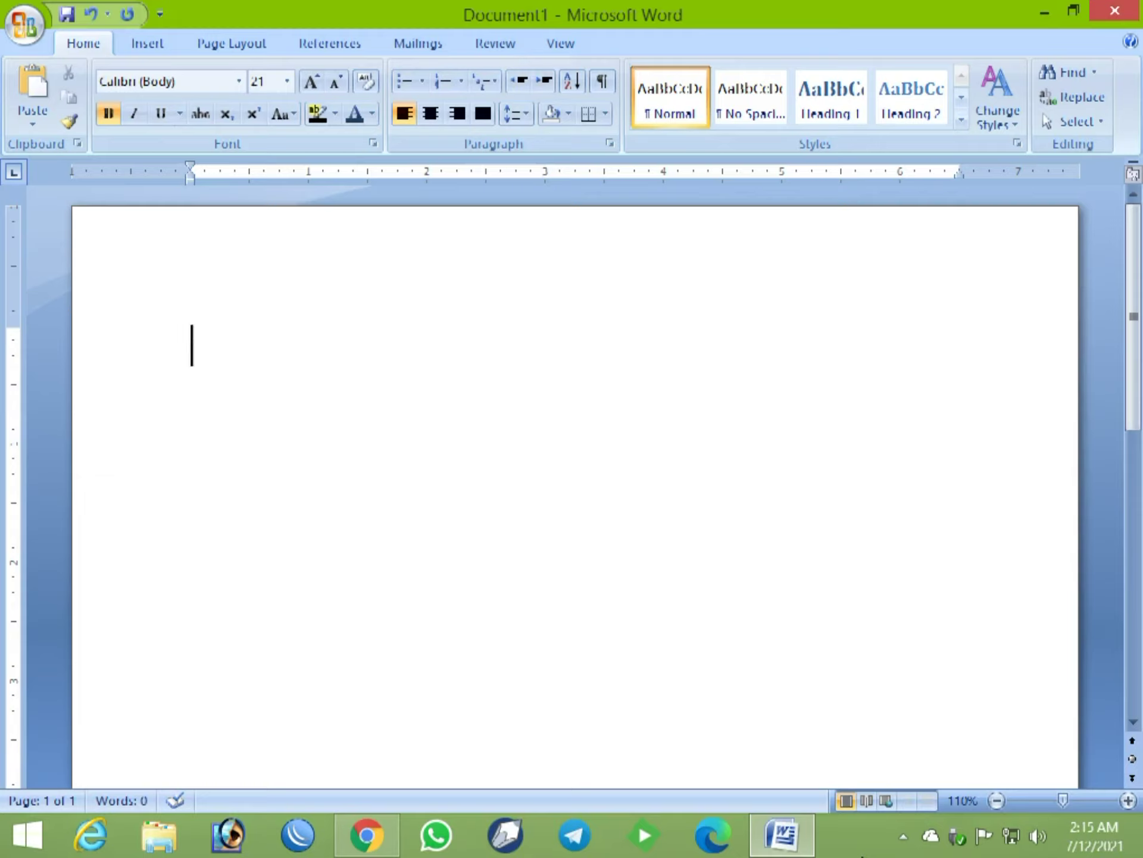
# Step: Type MS-WORD on the first line, correcting typos, and start a new line
pyautogui.write('m')
pyautogui.press('BackSpace')
pyautogui.write('MS=WP')
pyautogui.press('BackSpace')
pyautogui.write('ORD')
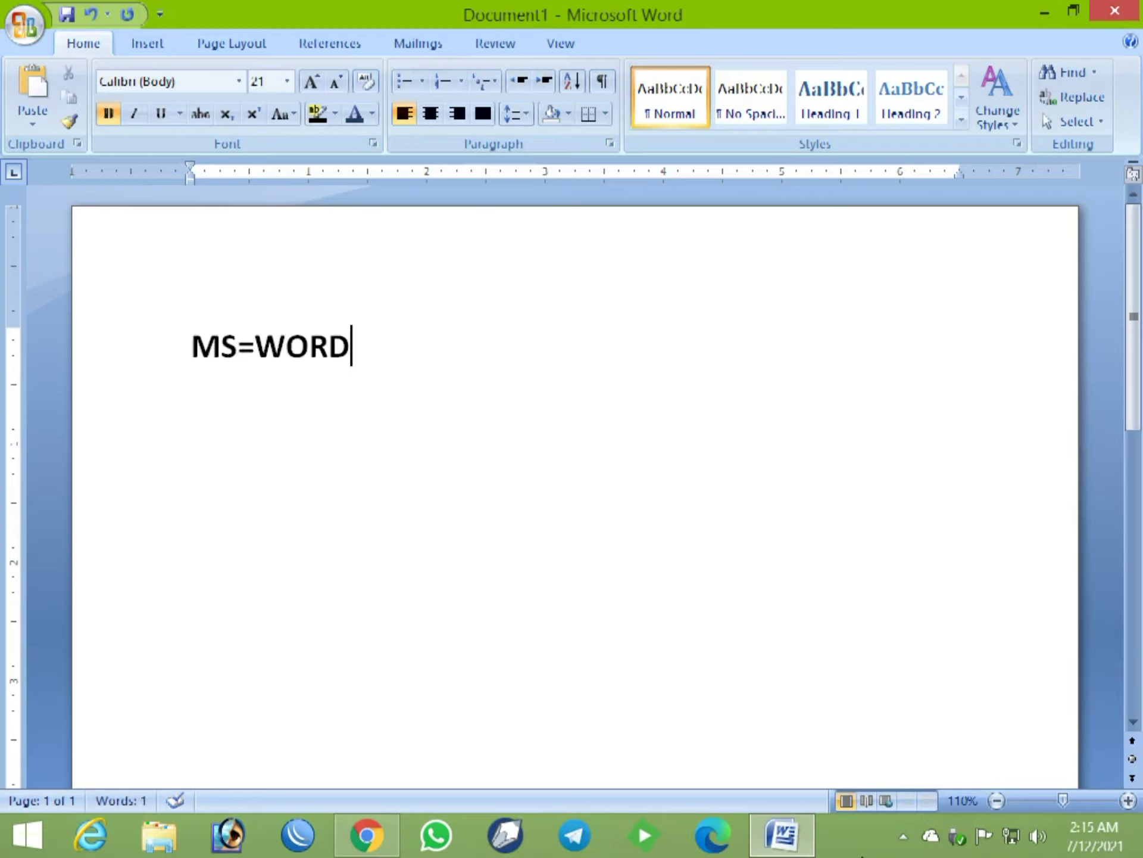
pyautogui.press('Left')
pyautogui.press('Left')
pyautogui.press('Left')
pyautogui.press('Left')
pyautogui.press('BackSpace')
pyautogui.write('-')
pyautogui.press('Right')
pyautogui.press('Return')
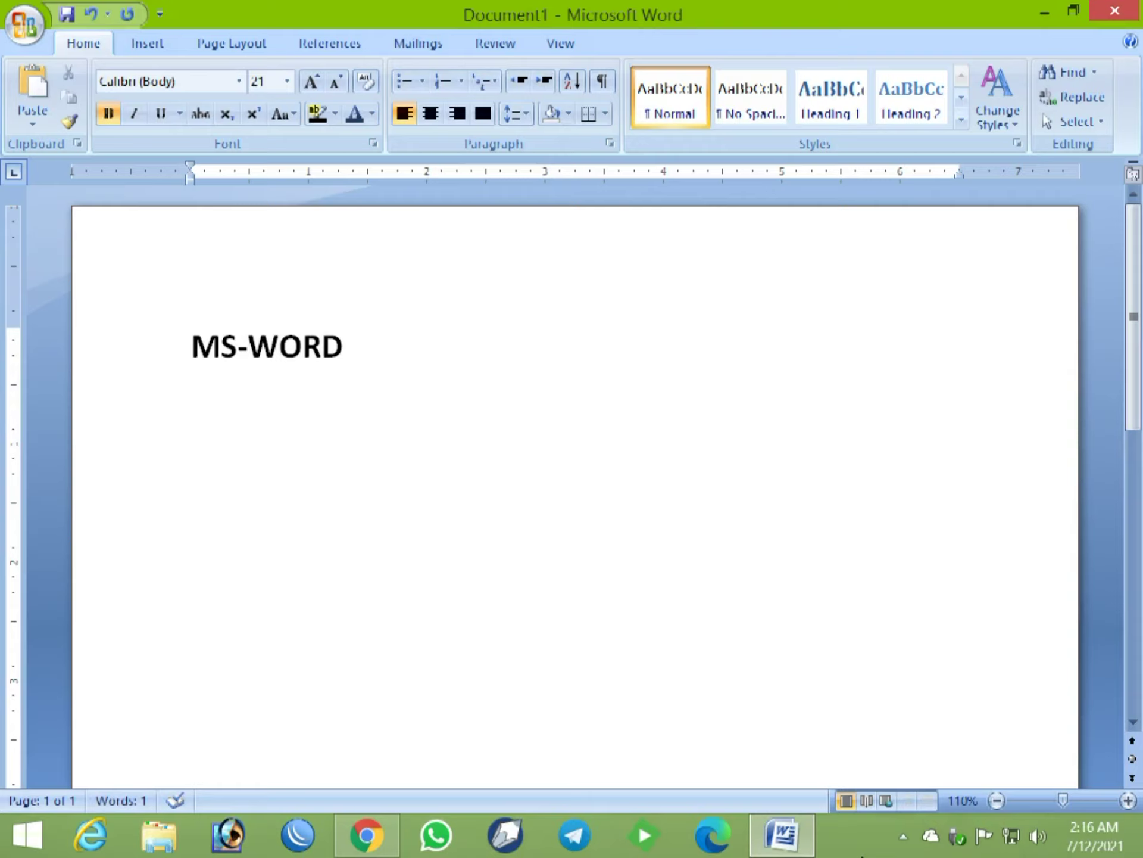
# Step: Add MS-EXCEL, MS-POWERPOINT and MS-ACCESS on separate lines, removing the stray comma
pyautogui.write('M')
pyautogui.write('S-E')
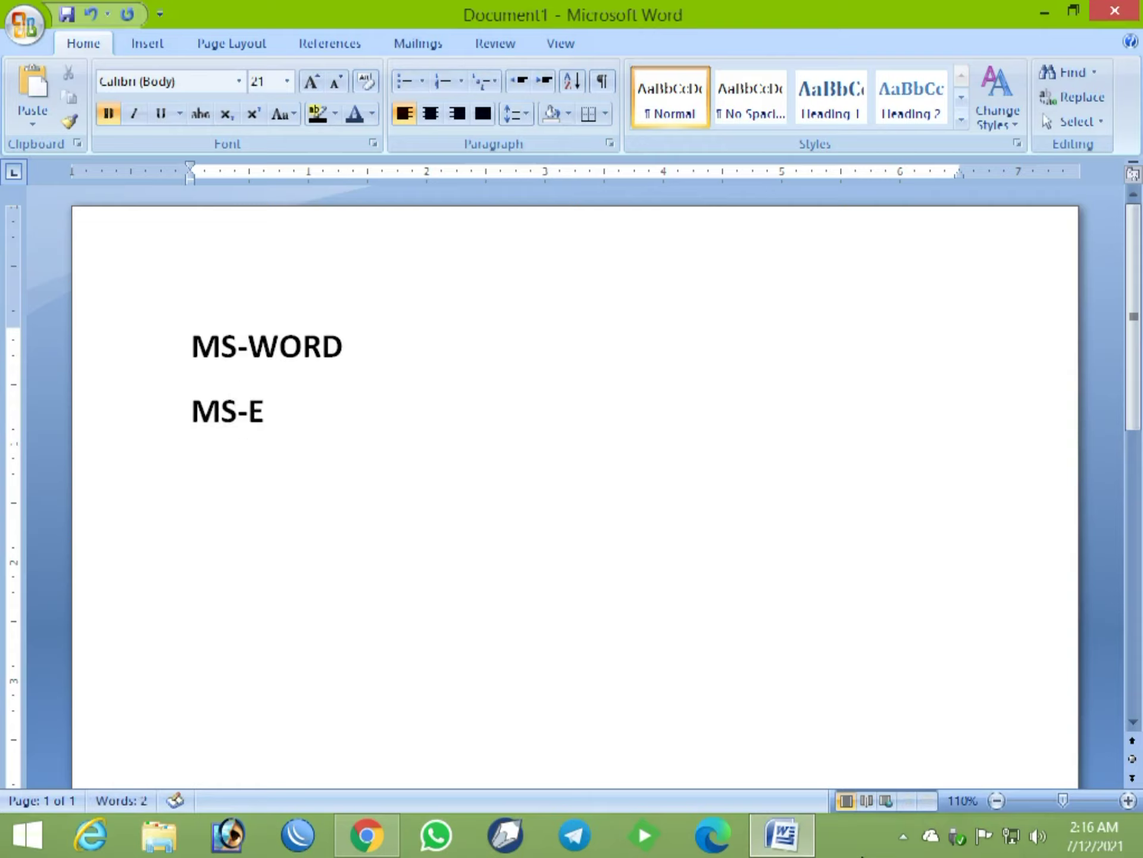
pyautogui.write('XCEL')
pyautogui.press('Return')
pyautogui.write('MS')
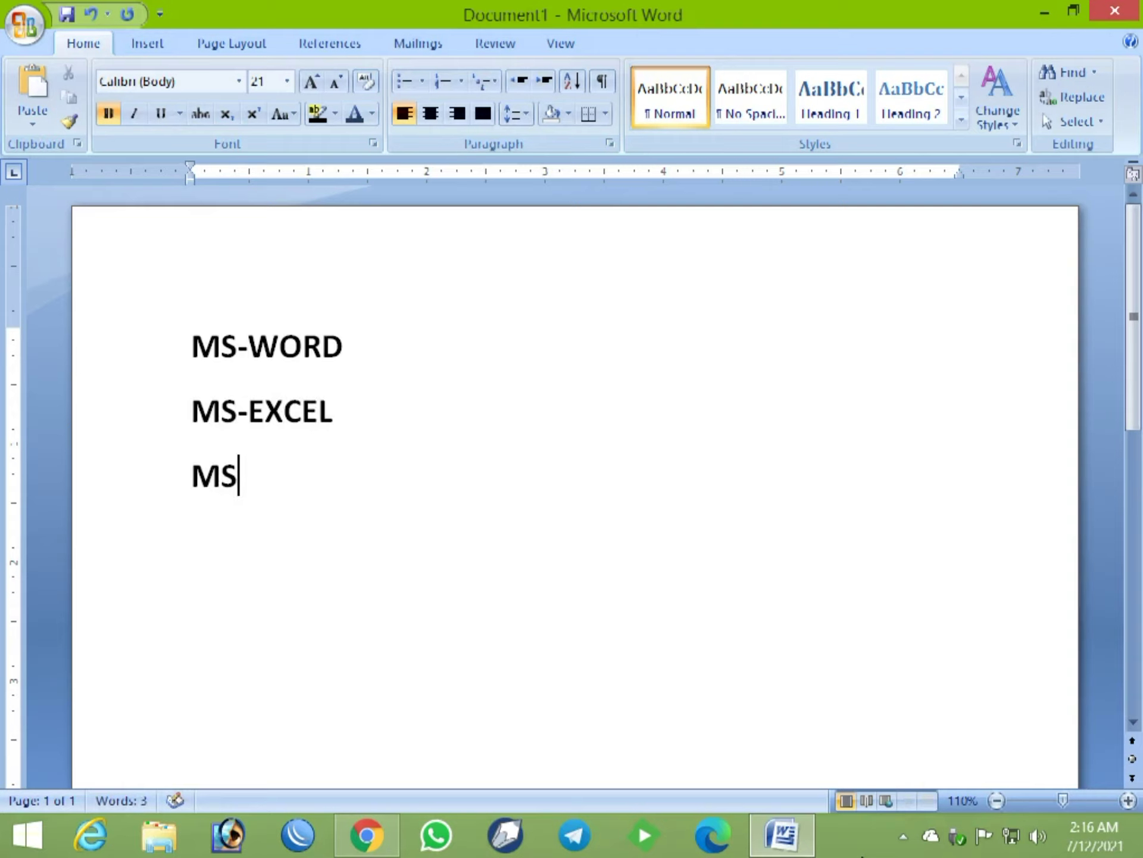
pyautogui.write('-PO')
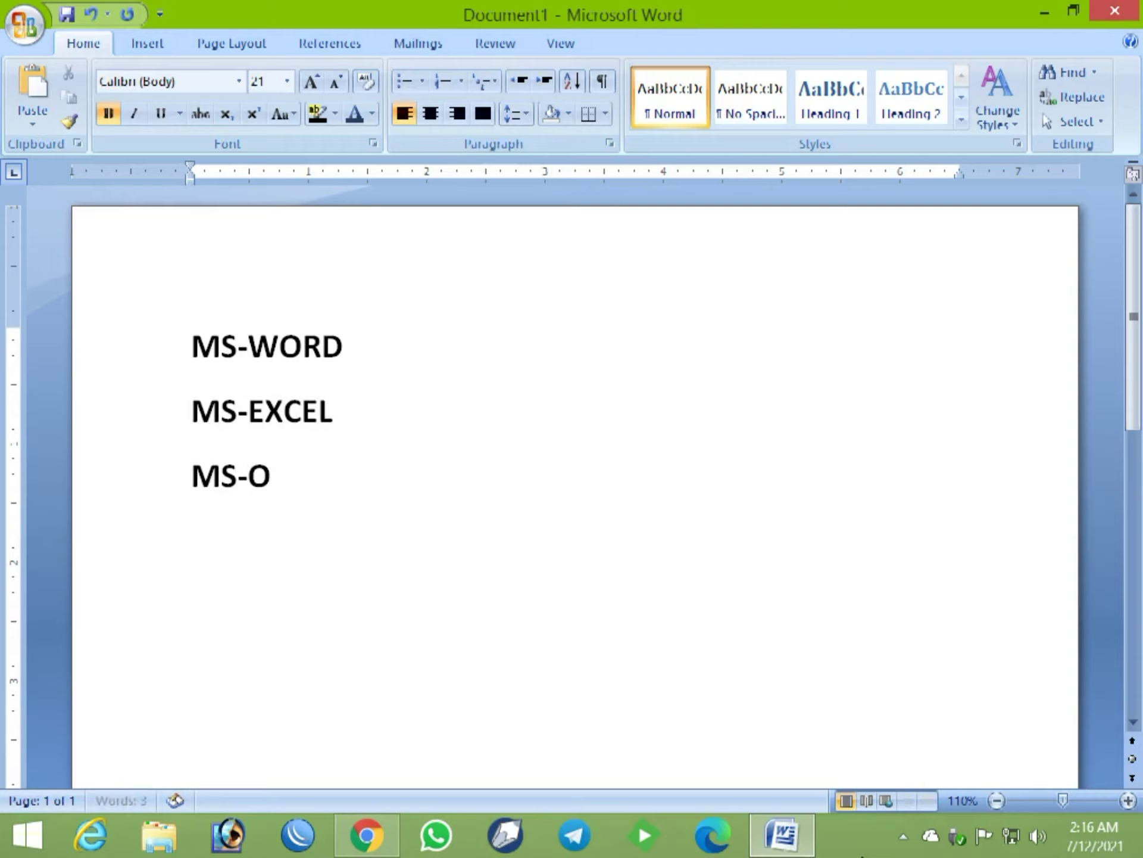
pyautogui.press('BackSpace')
pyautogui.write('POWERPOINT')
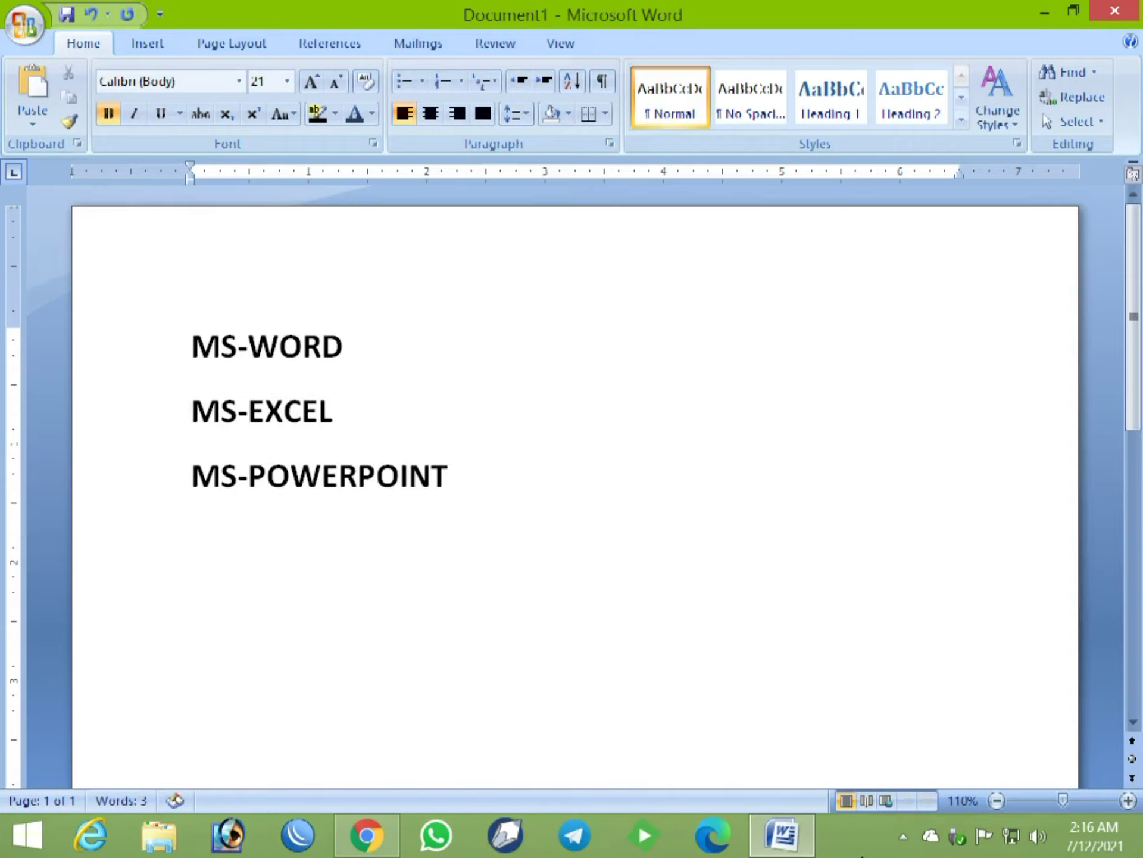
pyautogui.press('Return')
pyautogui.write('MS-ACCESS')
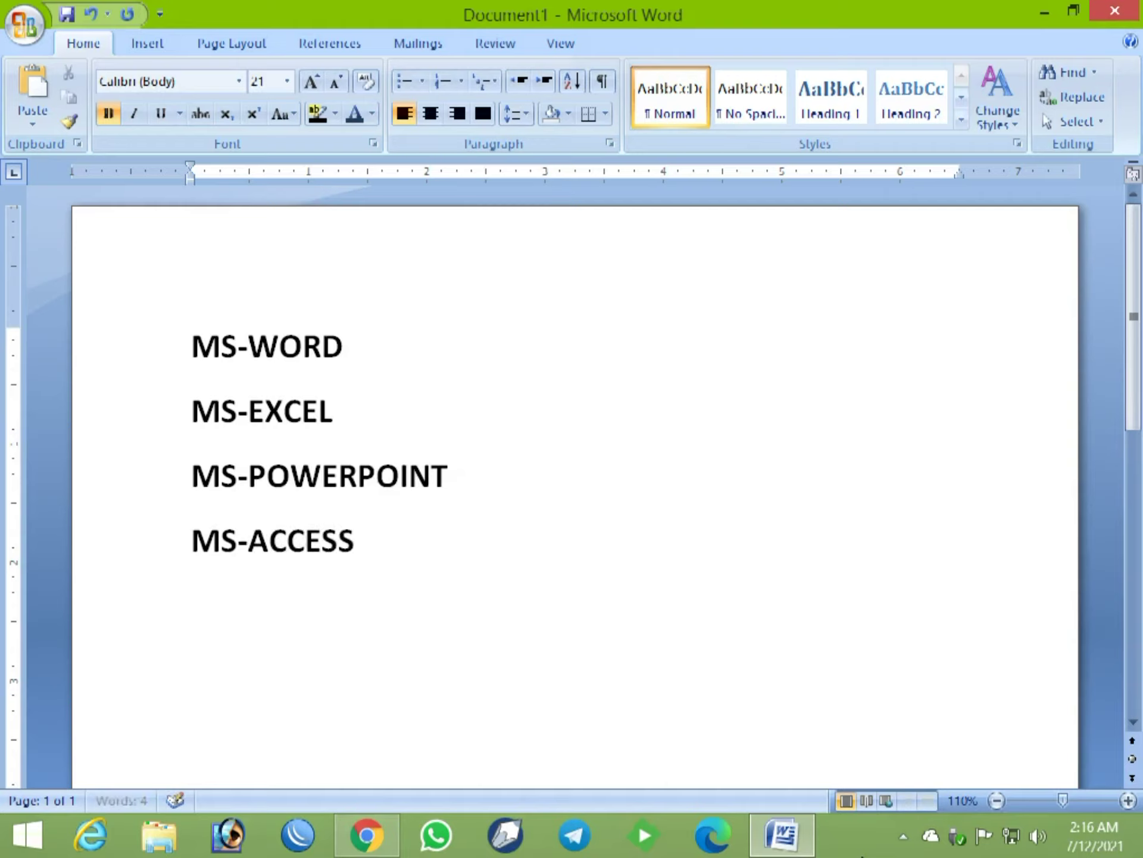
pyautogui.write(',')
pyautogui.press('Return')
pyautogui.press('BackSpace')
pyautogui.press('BackSpace')
pyautogui.click(618, 260)
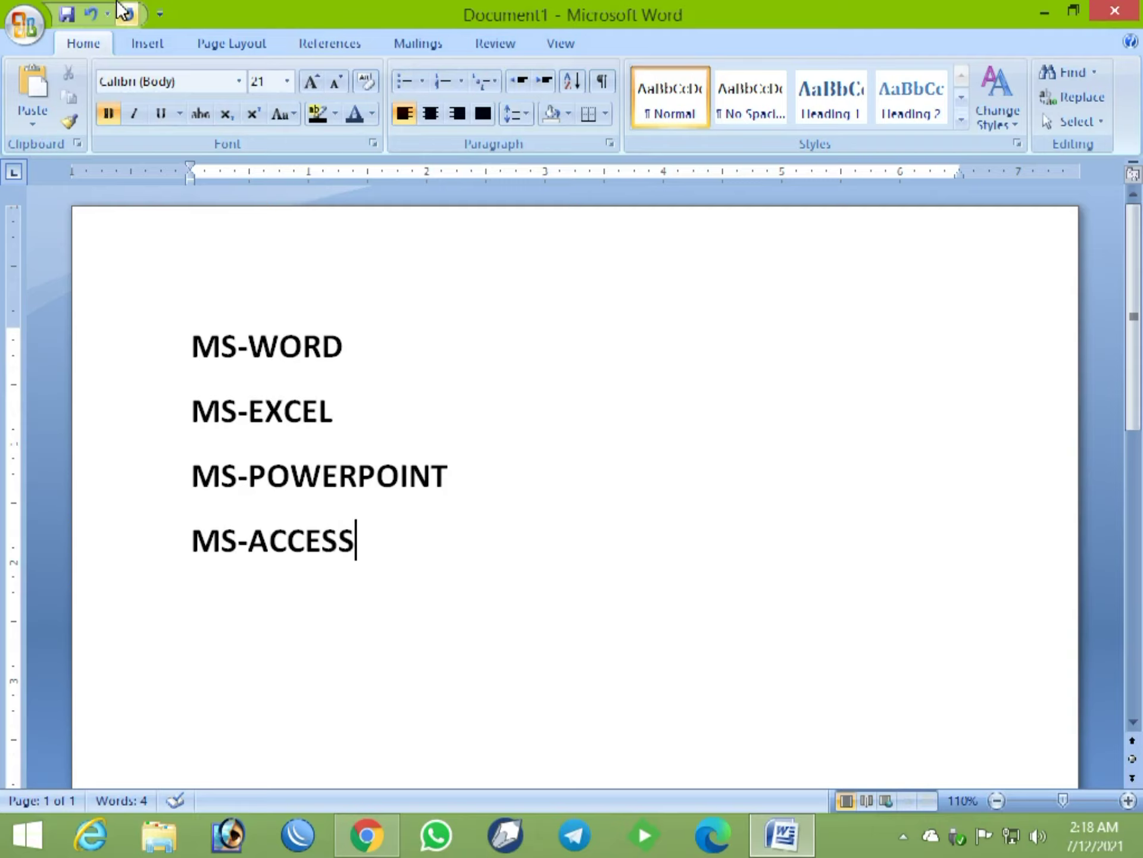
pyautogui.click(154, 43)
# Step: Browse the ribbon from Page Layout through View and Home, ending on Insert
pyautogui.click(192, 42)
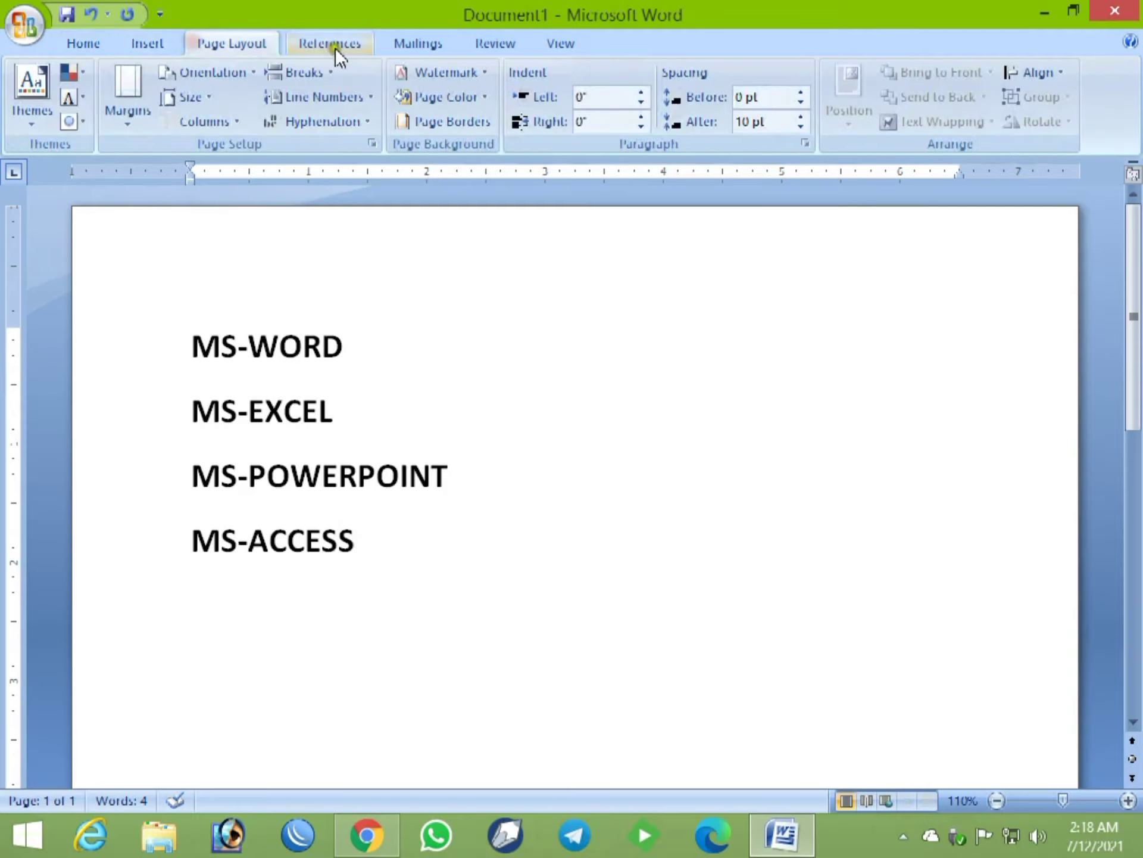
pyautogui.click(335, 45)
pyautogui.click(399, 46)
pyautogui.click(478, 48)
pyautogui.click(561, 50)
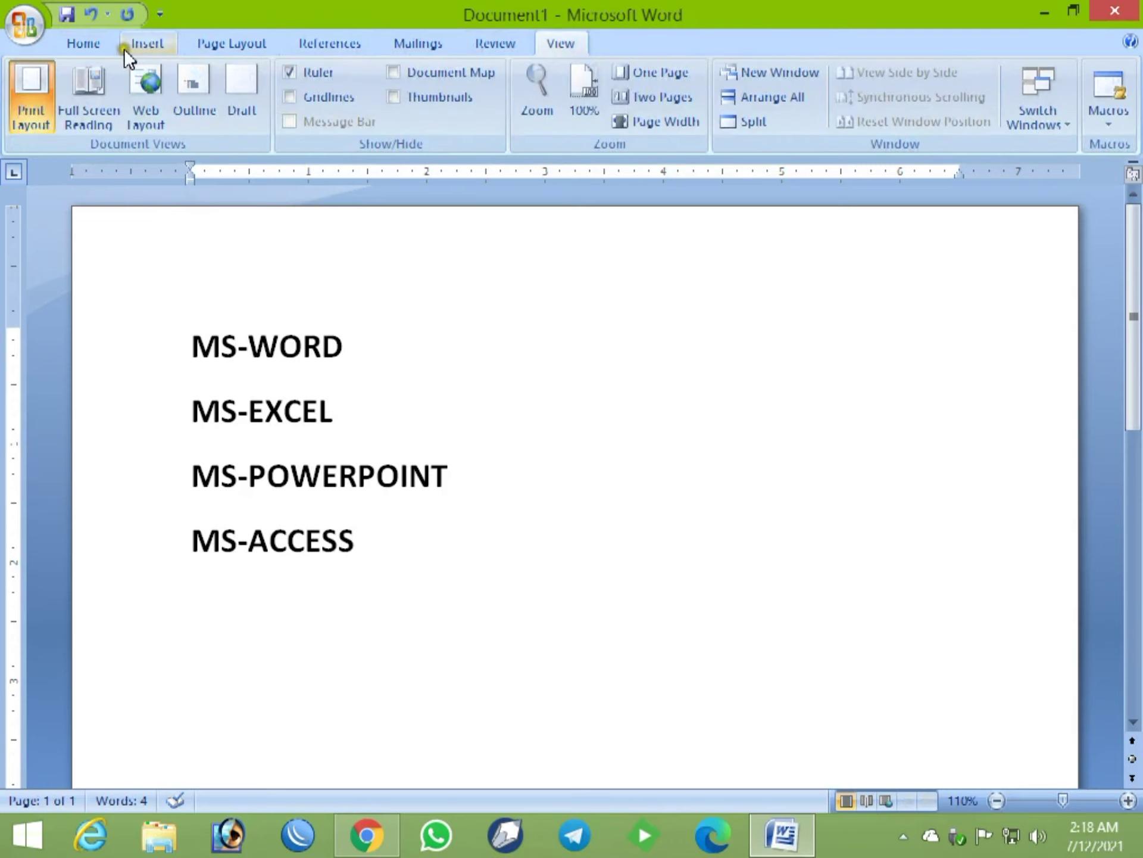
pyautogui.click(103, 48)
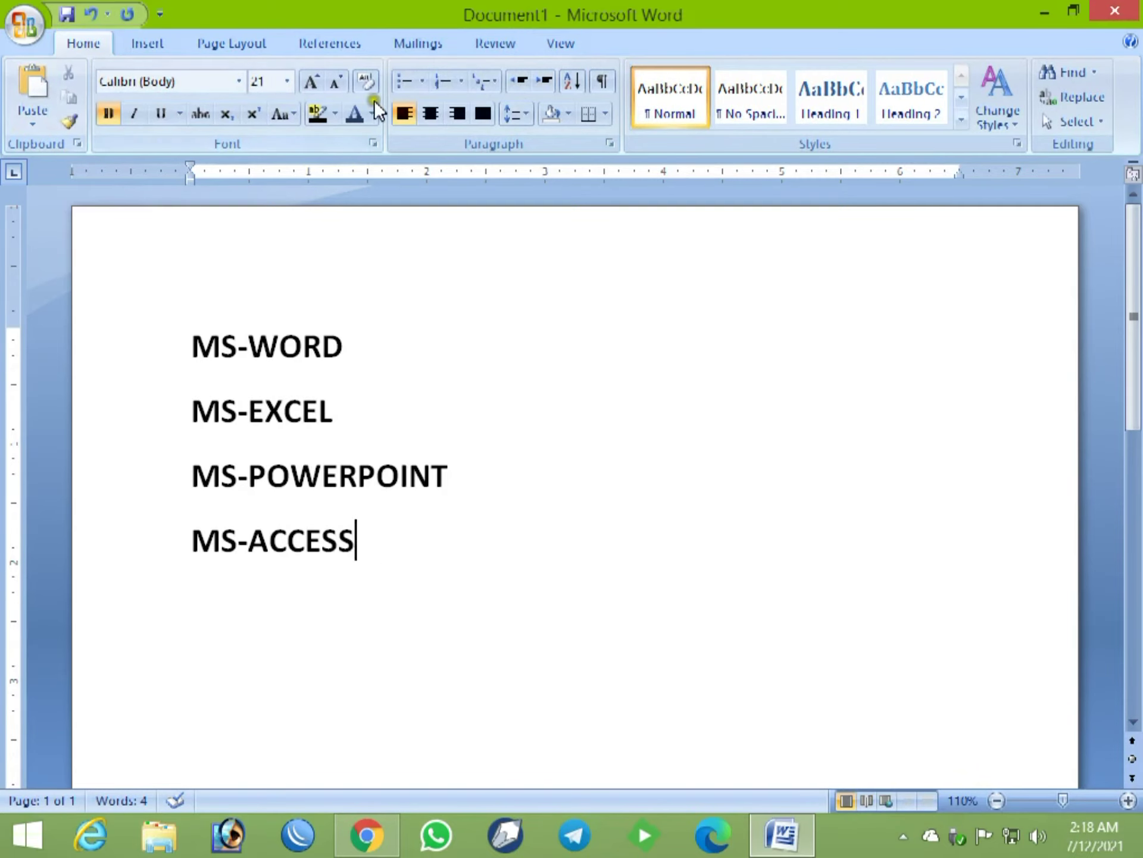
pyautogui.click(166, 47)
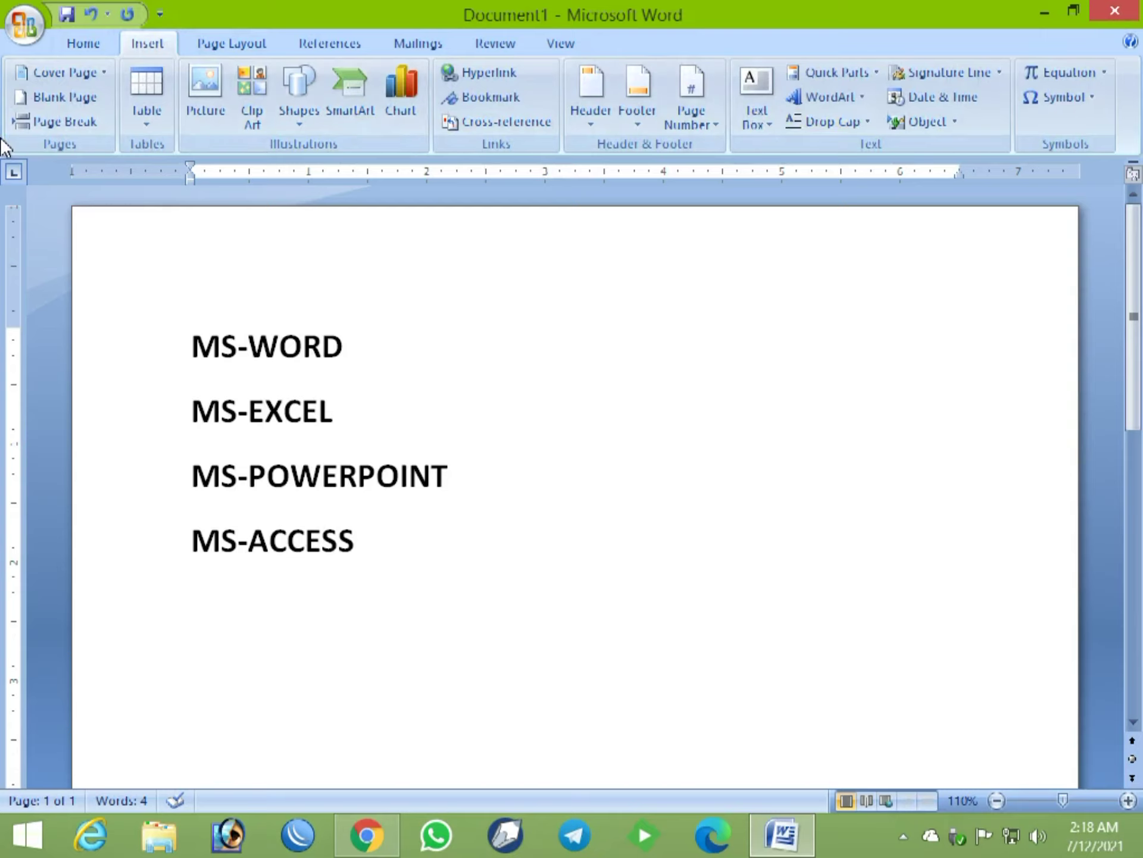
pyautogui.press('Up')
pyautogui.press('Up')
pyautogui.press('Up')
pyautogui.moveTo(462, 655)
pyautogui.mouseDown()
pyautogui.moveTo(224, 475)
pyautogui.moveTo(138, 338)
pyautogui.mouseUp()
pyautogui.click(599, 357)
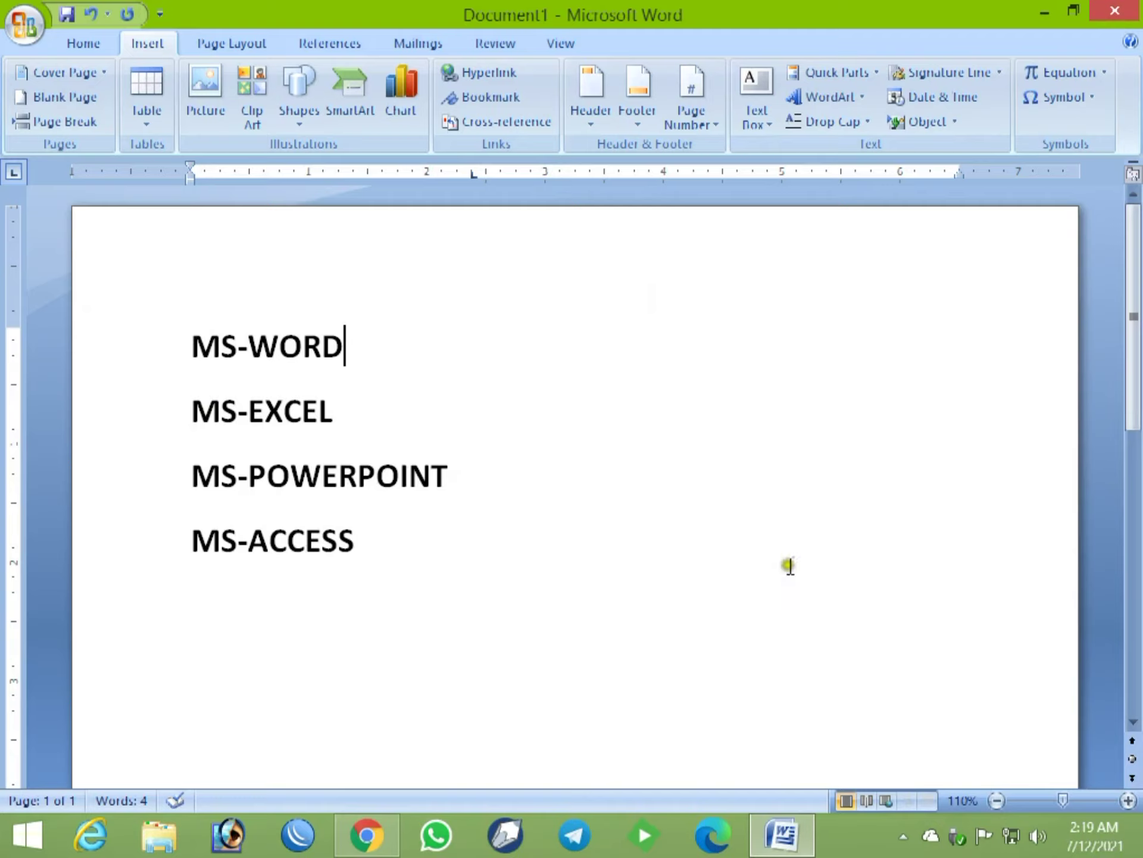
pyautogui.click(512, 594)
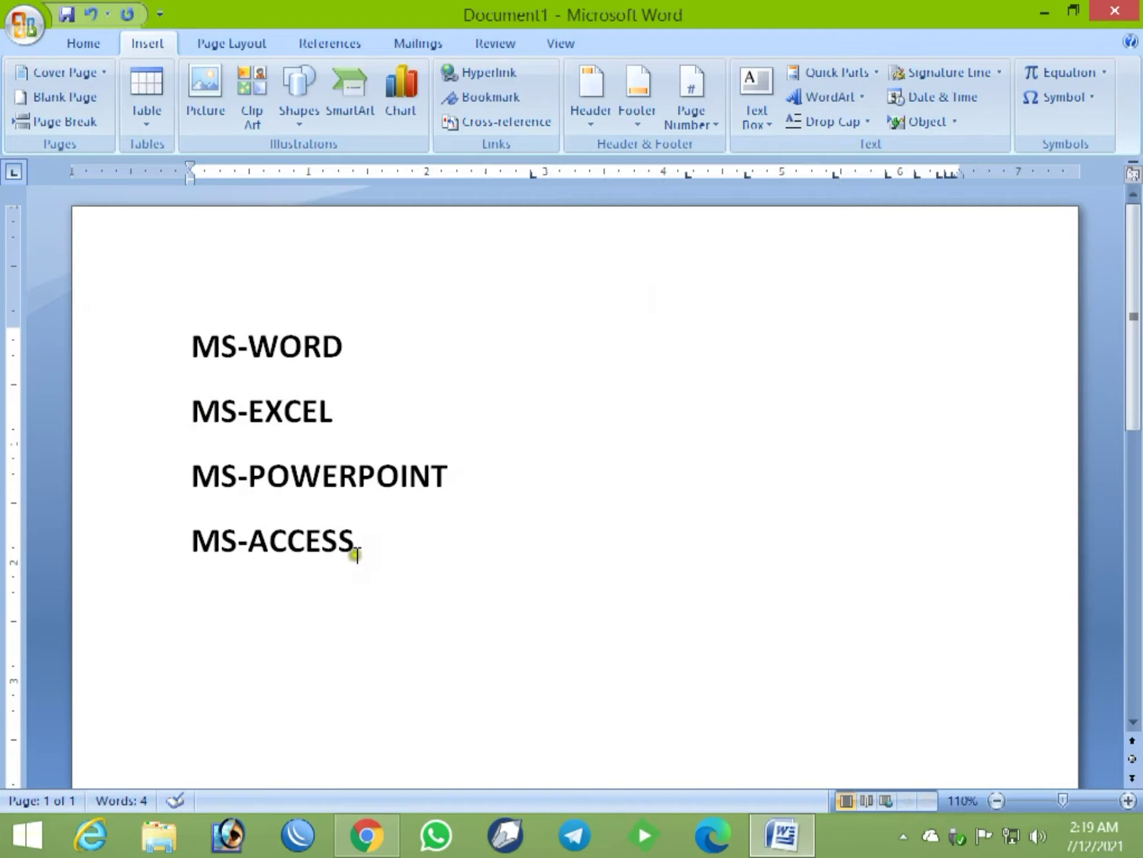
pyautogui.moveTo(352, 543); pyautogui.dragTo(377, 567)
pyautogui.click(422, 565)
pyautogui.press('Left')
pyautogui.press('Left')
pyautogui.press('Left')
pyautogui.press('Left')
pyautogui.press('Left')
pyautogui.press('Right')
pyautogui.press('Right')
pyautogui.press('Right')
pyautogui.press('Right')
pyautogui.press('Right')
pyautogui.press('Right')
pyautogui.write('J')
pyautogui.press('BackSpace')
pyautogui.scroll(-1, 602, 628)
pyautogui.scroll(-3, 607, 632)
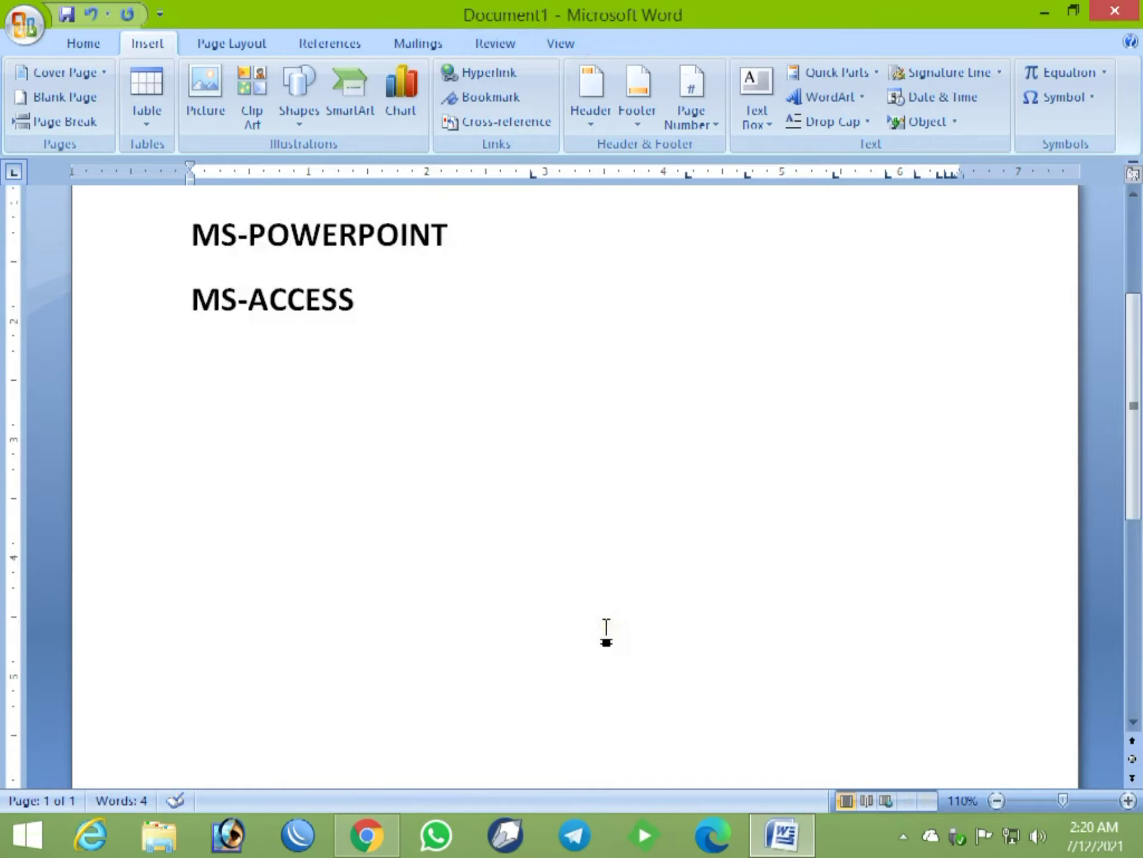
pyautogui.scroll(4, 607, 632)
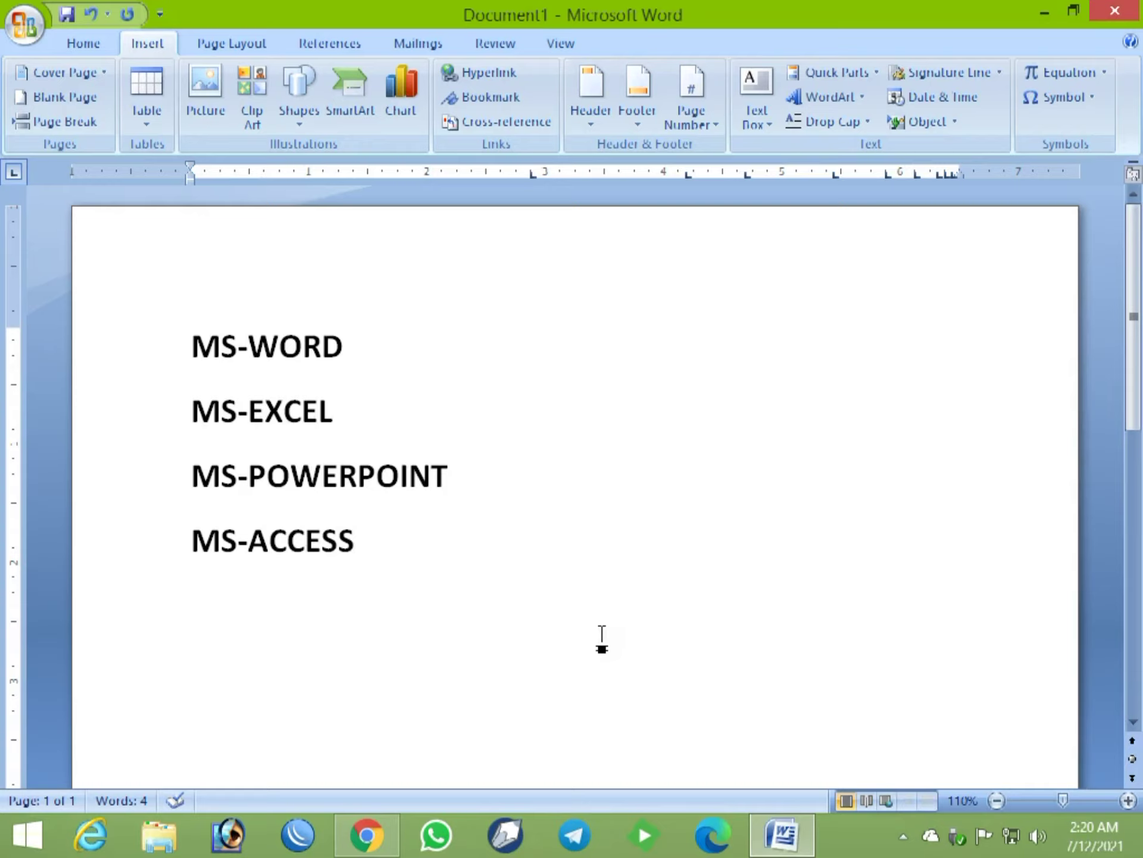
# Step: Add blank lines after MS-ACCESS until a second page appears, then return to after MS-WORD
pyautogui.press('Return')
pyautogui.press('Return')
pyautogui.press('Return')
pyautogui.press('Return')
pyautogui.press('Return')
pyautogui.press('Return')
pyautogui.press('Return')
pyautogui.press('Return')
pyautogui.press('Return')
pyautogui.press('Return')
pyautogui.press('Return')
pyautogui.press('Return')
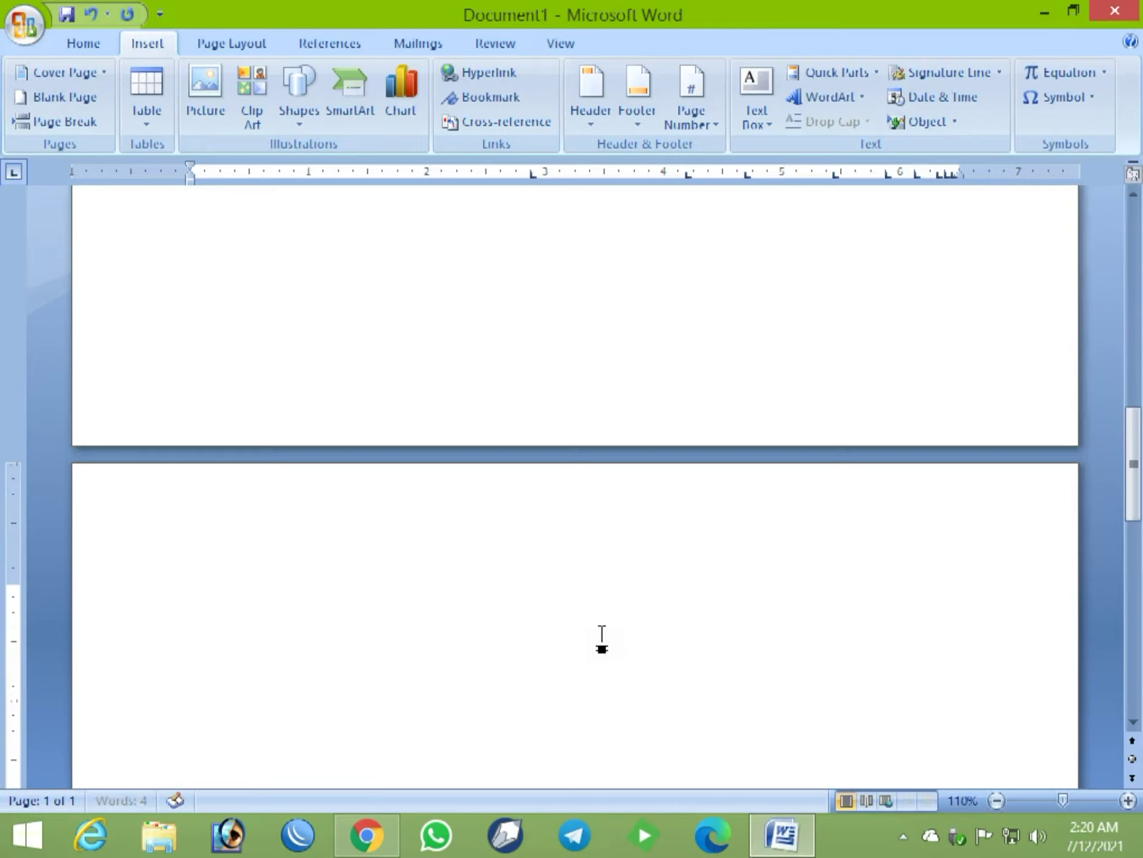
pyautogui.press('Return')
pyautogui.press('Return')
pyautogui.scroll(10, 584, 633)
pyautogui.scroll(4, 585, 578)
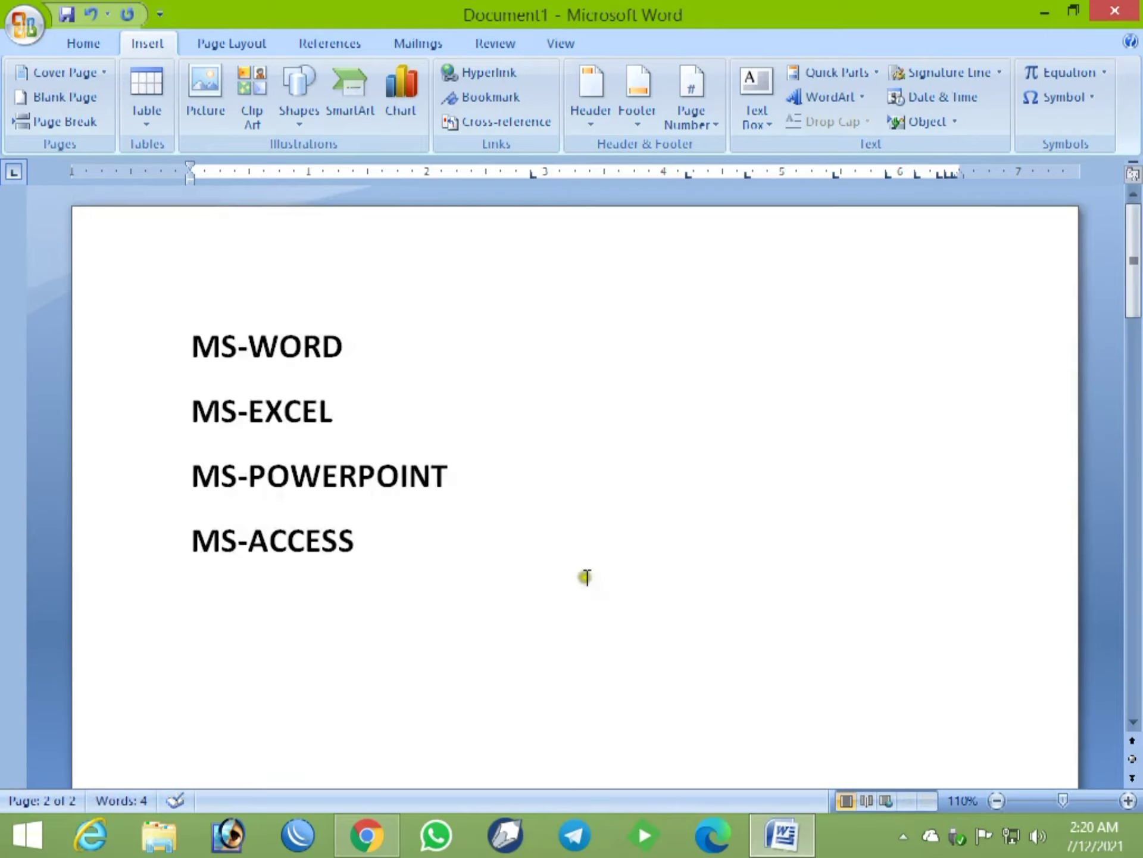
pyautogui.click(562, 375)
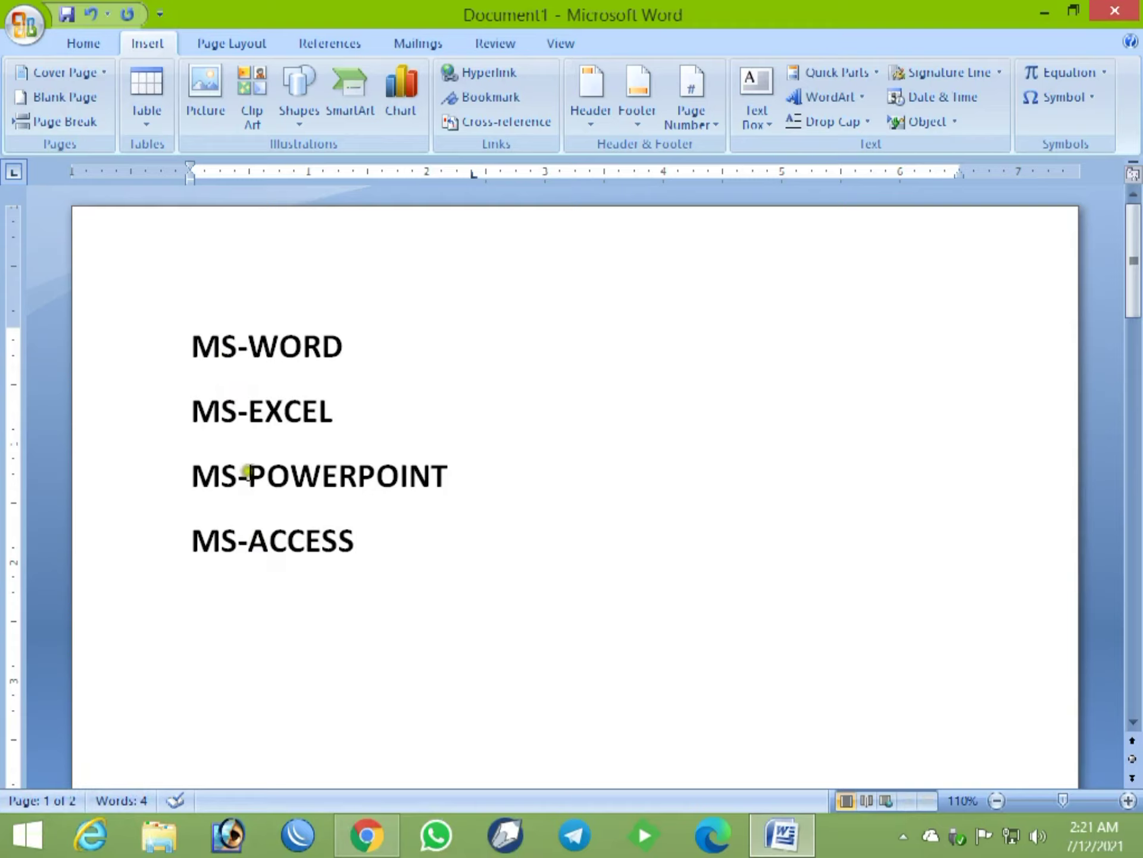
pyautogui.click(249, 339)
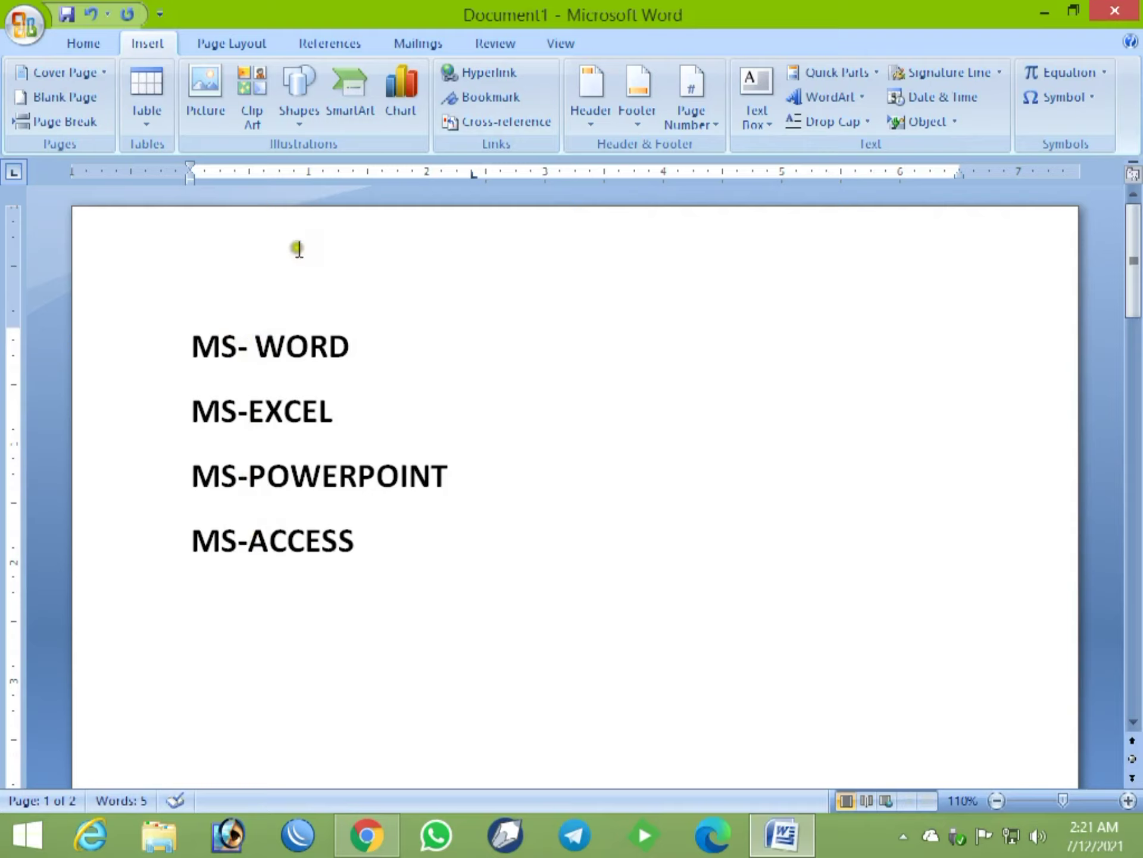
pyautogui.press('BackSpace')
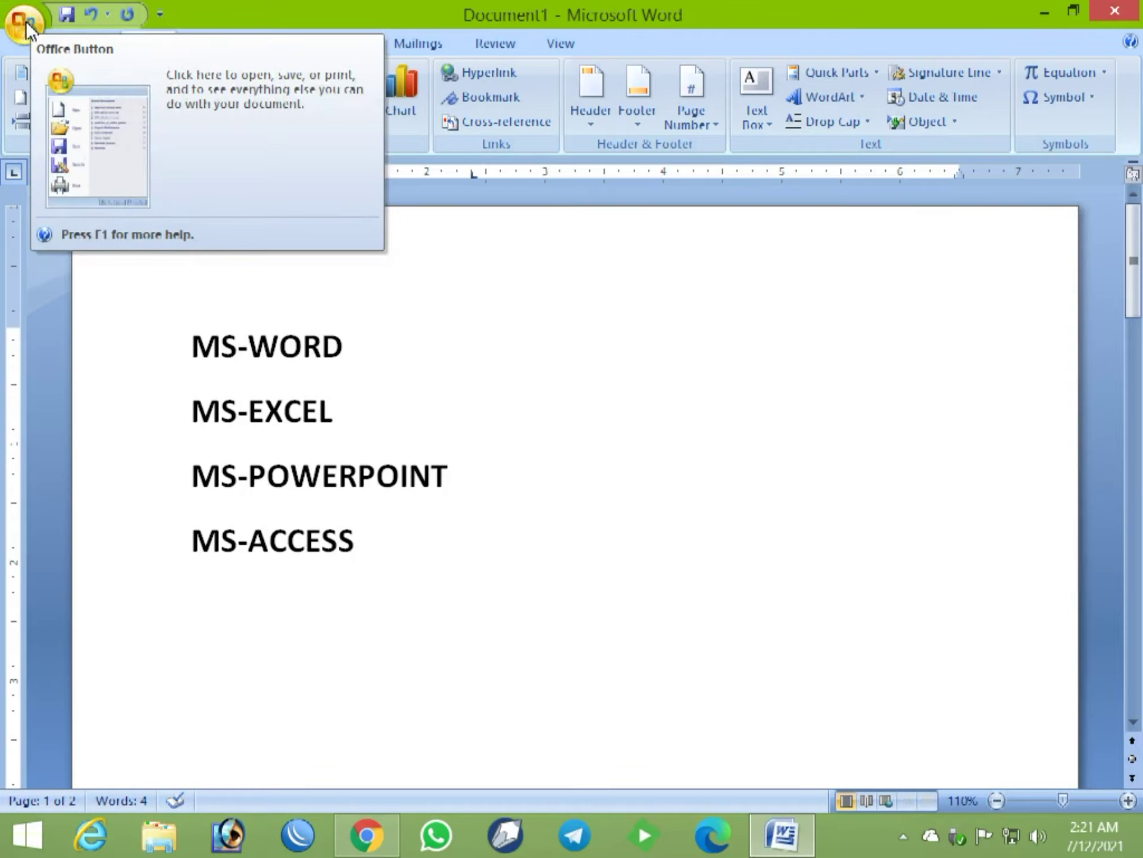
pyautogui.click(26, 20)
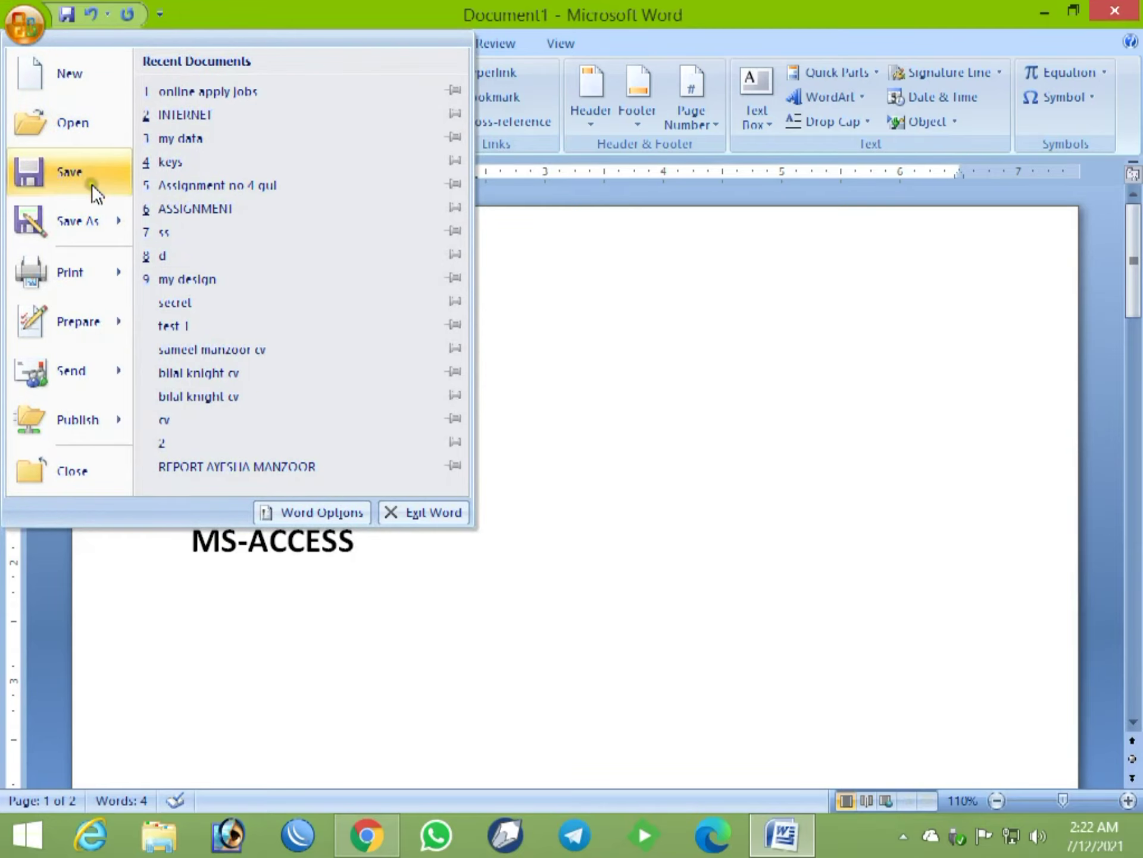
pyautogui.moveTo(71, 419)
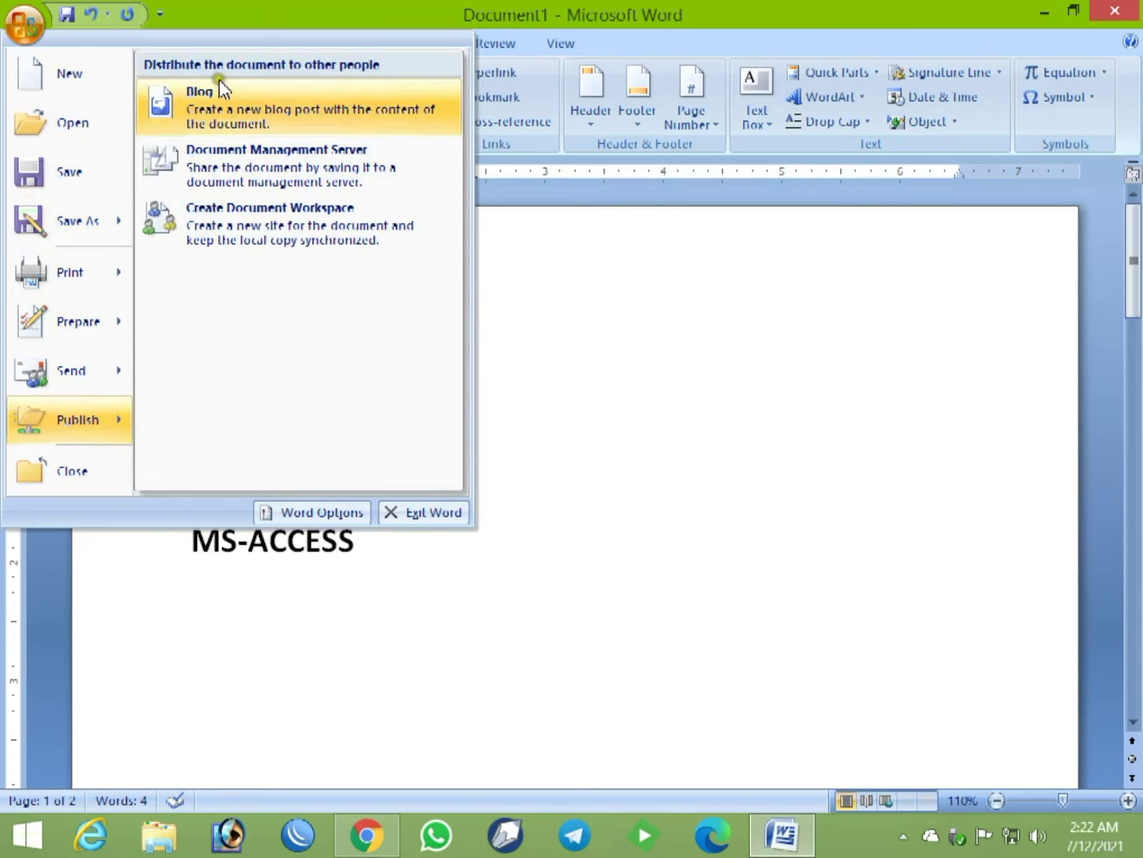
pyautogui.click(256, 17)
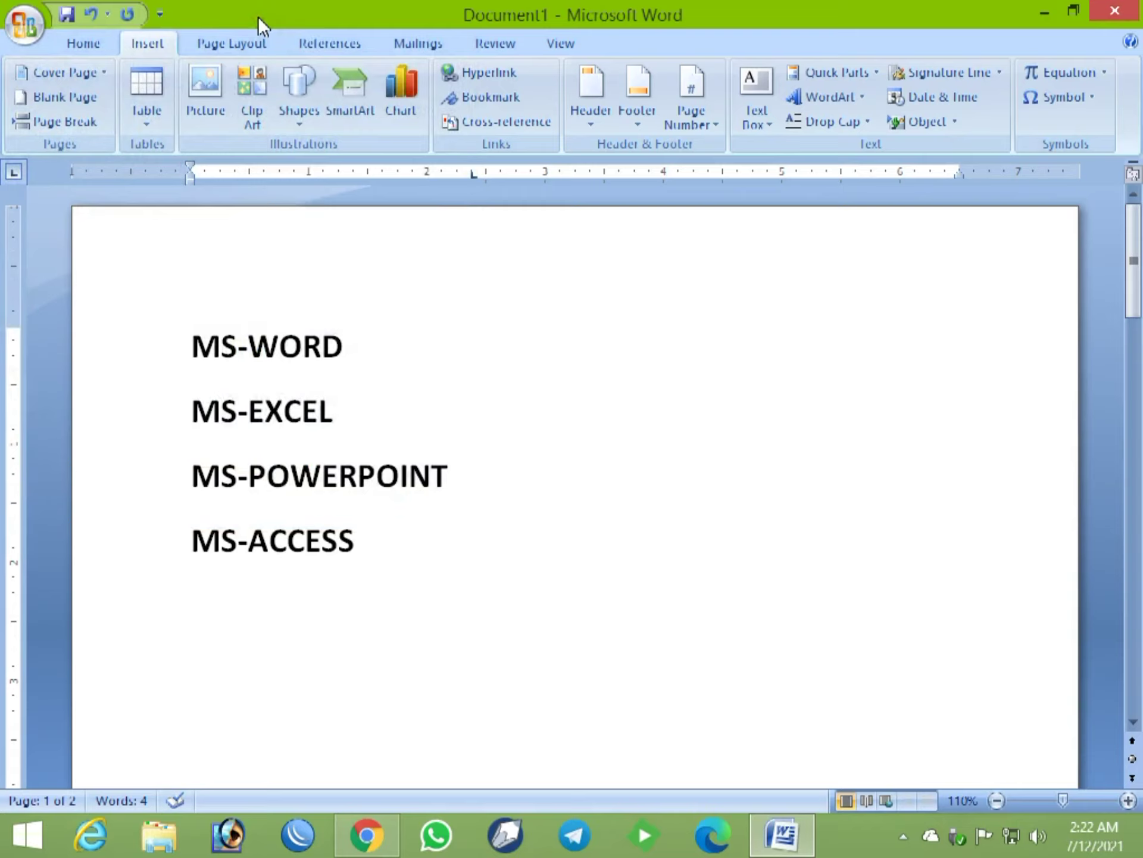
pyautogui.moveTo(893, 259); pyautogui.dragTo(1066, 417)
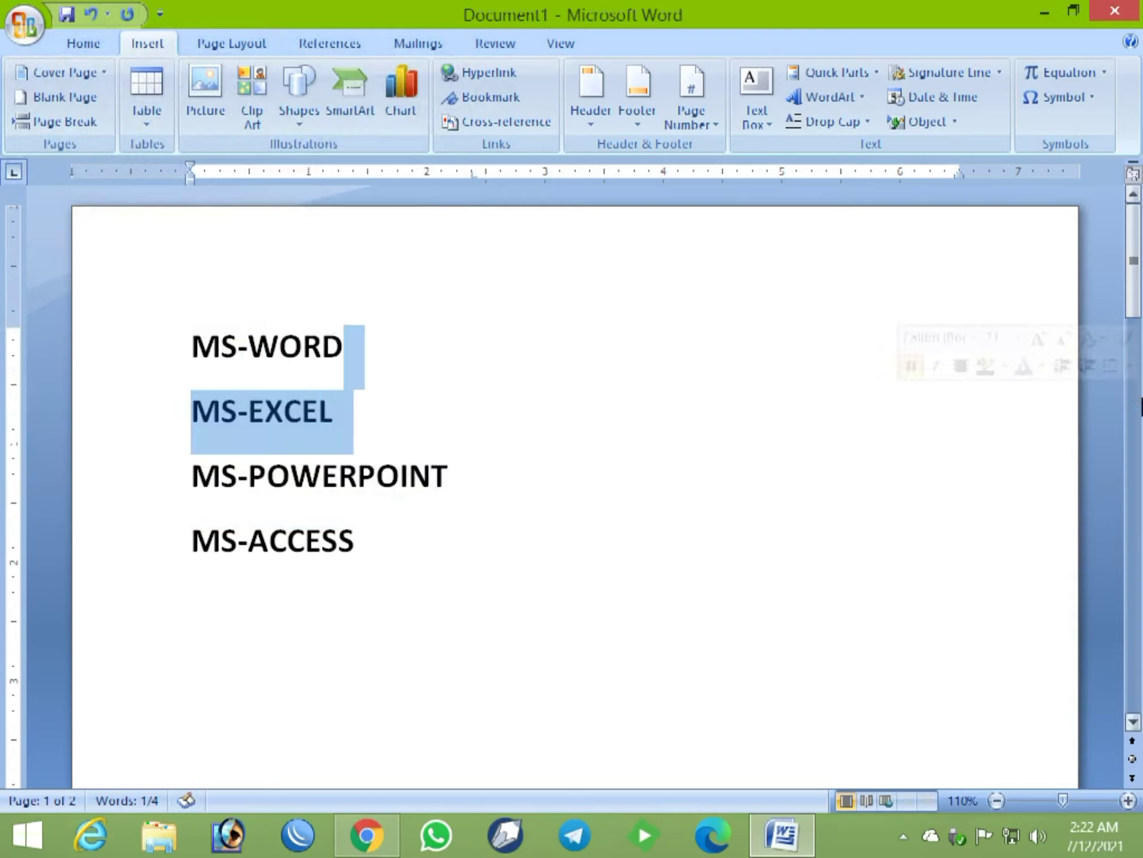
pyautogui.click(831, 449)
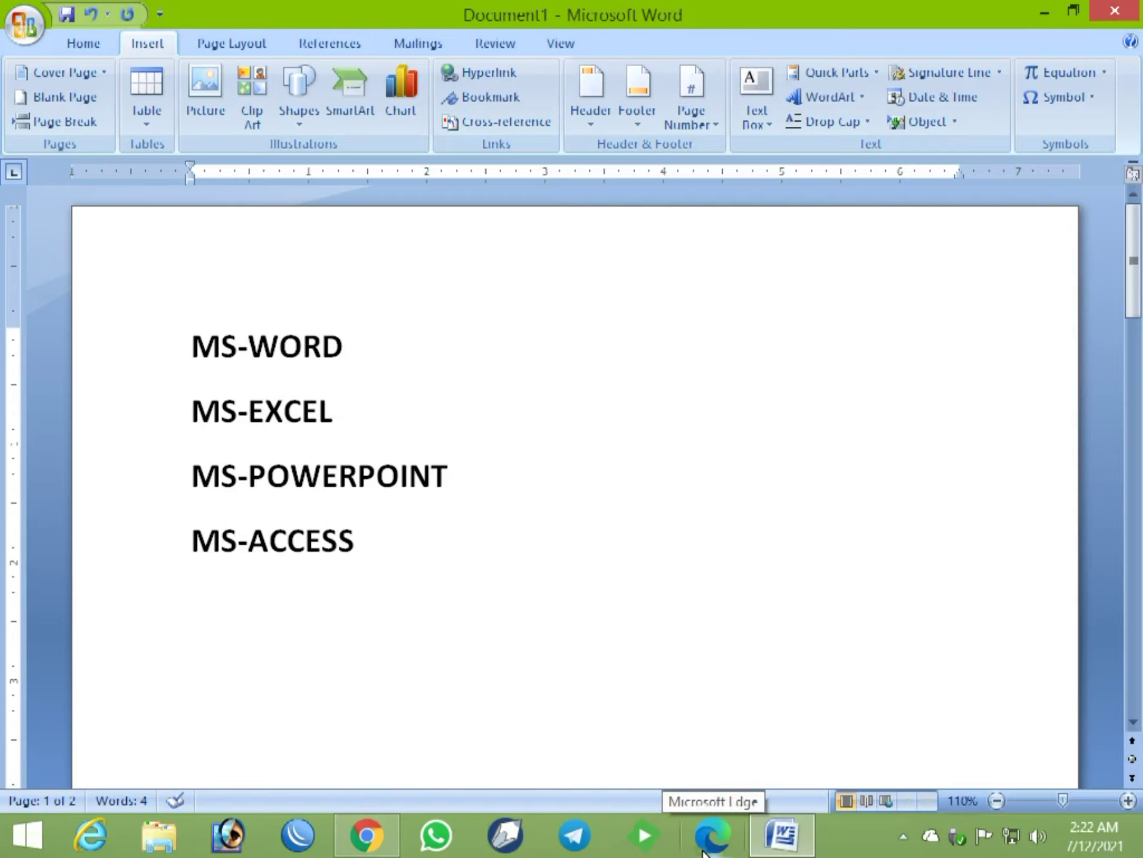
pyautogui.click(797, 846)
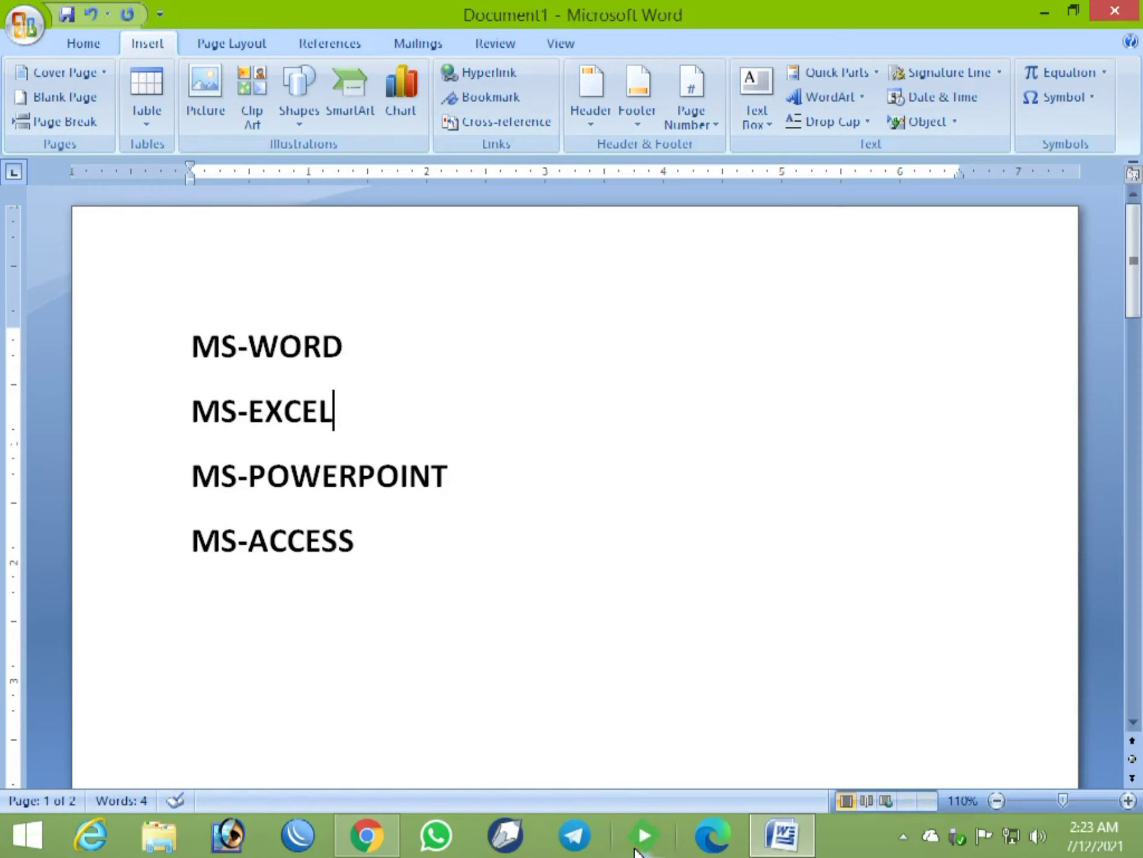
pyautogui.click(367, 834)
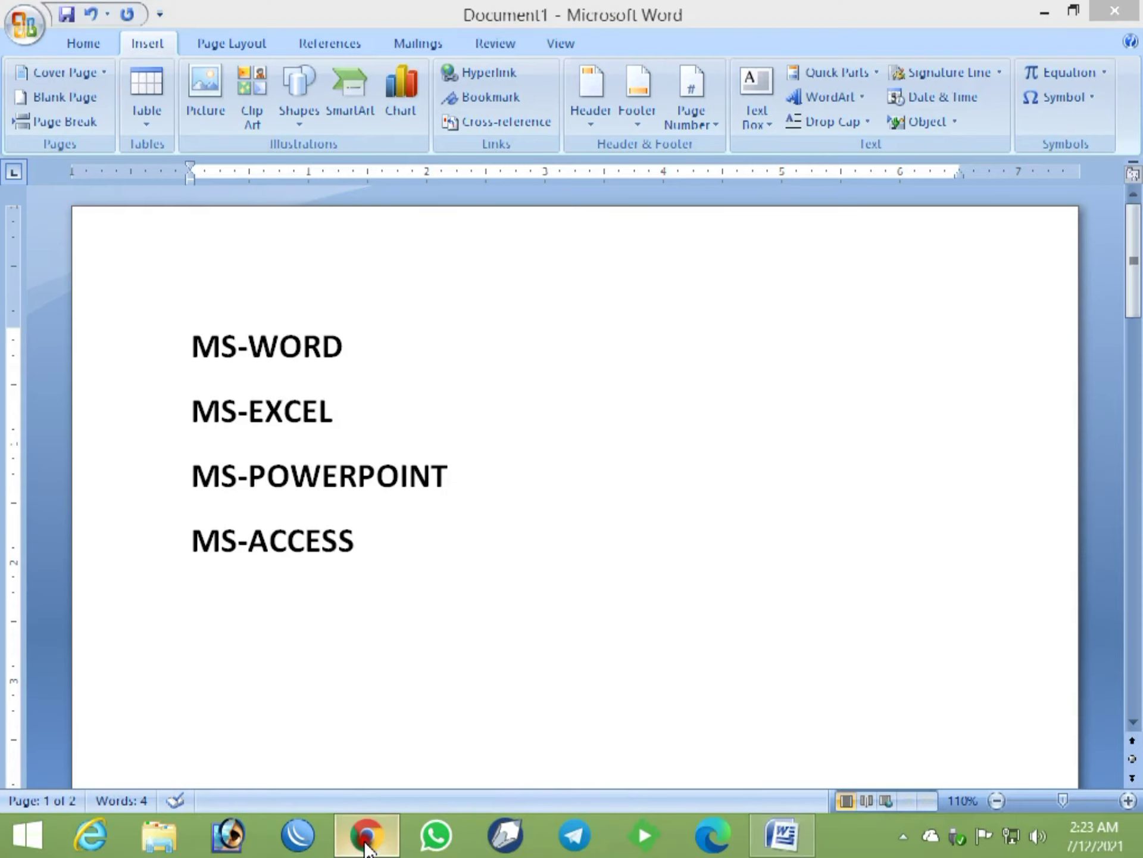
pyautogui.click(802, 823)
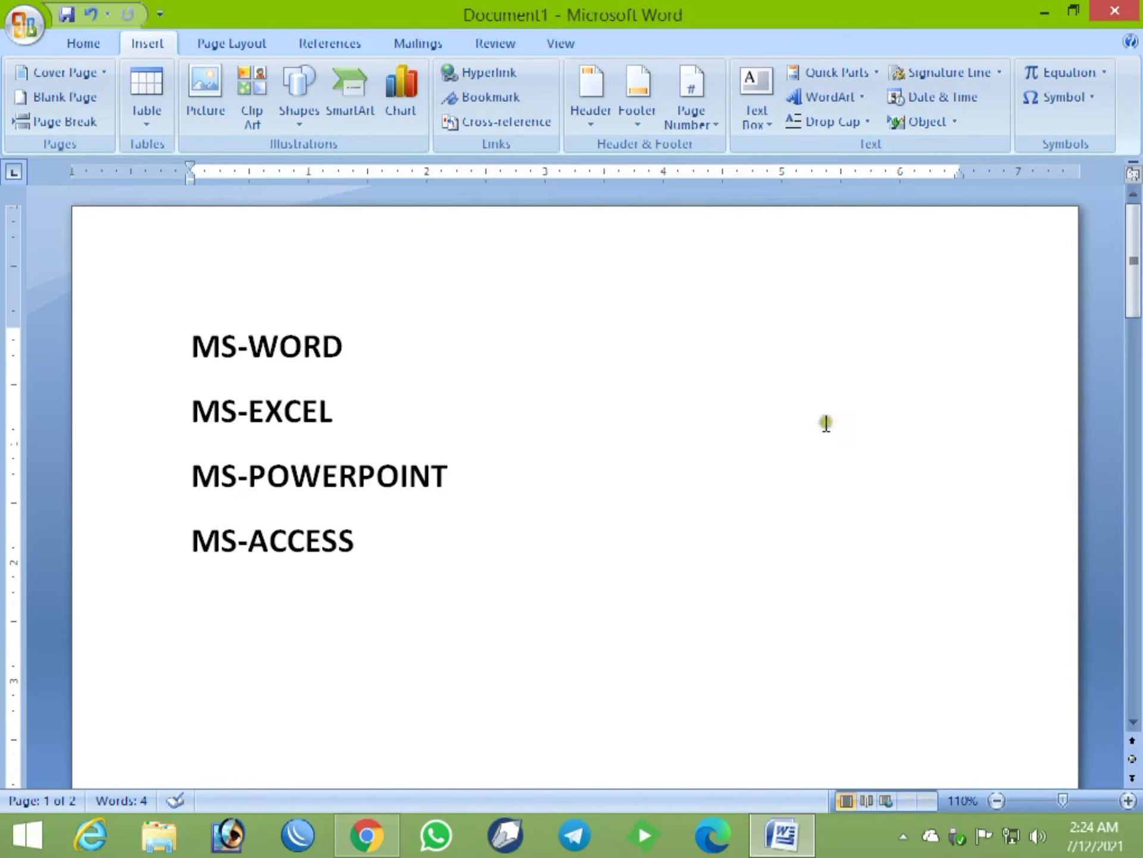
pyautogui.moveTo(1135, 257); pyautogui.dragTo(1137, 279)
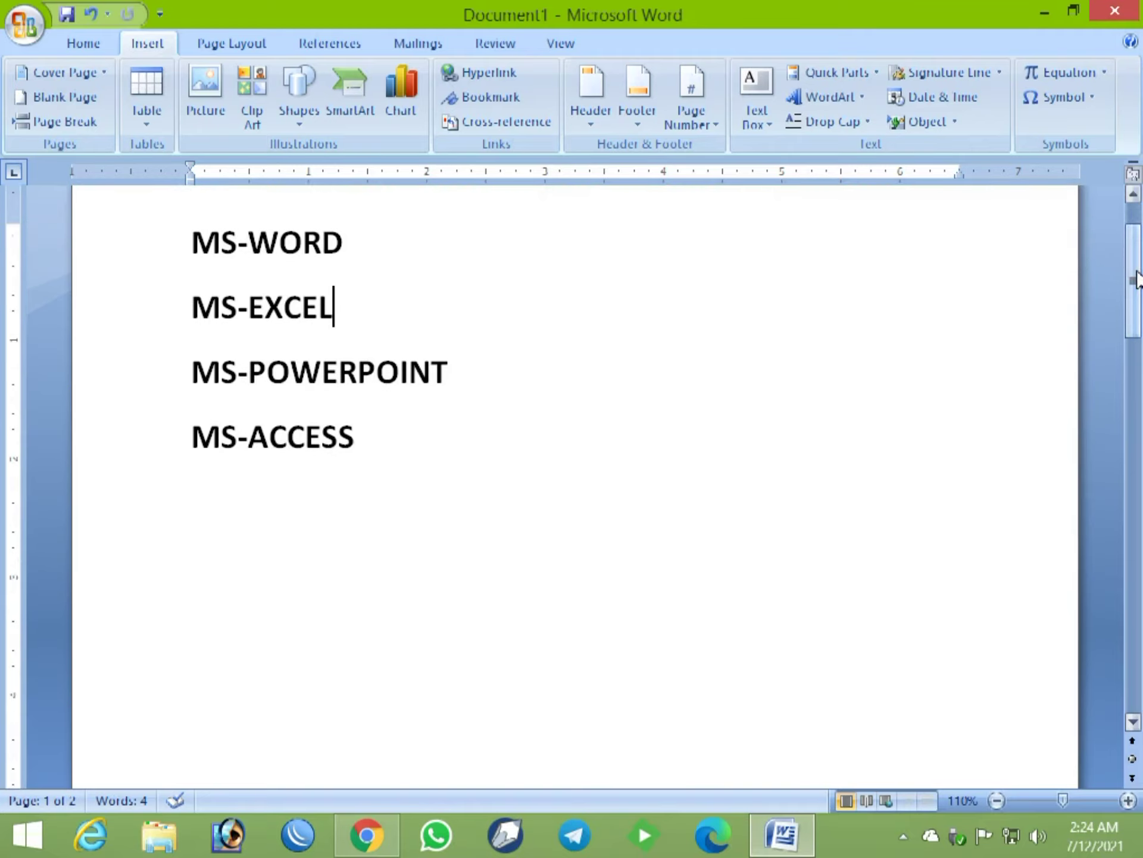
pyautogui.click(1131, 251)
pyautogui.moveTo(1133, 251)
pyautogui.mouseDown()
pyautogui.moveTo(1137, 486)
pyautogui.moveTo(1137, 215)
pyautogui.moveTo(1128, 623)
pyautogui.moveTo(1109, 242)
pyautogui.moveTo(1123, 382)
pyautogui.moveTo(1117, 250)
pyautogui.moveTo(1133, 298)
pyautogui.moveTo(1108, 204)
pyautogui.mouseUp()
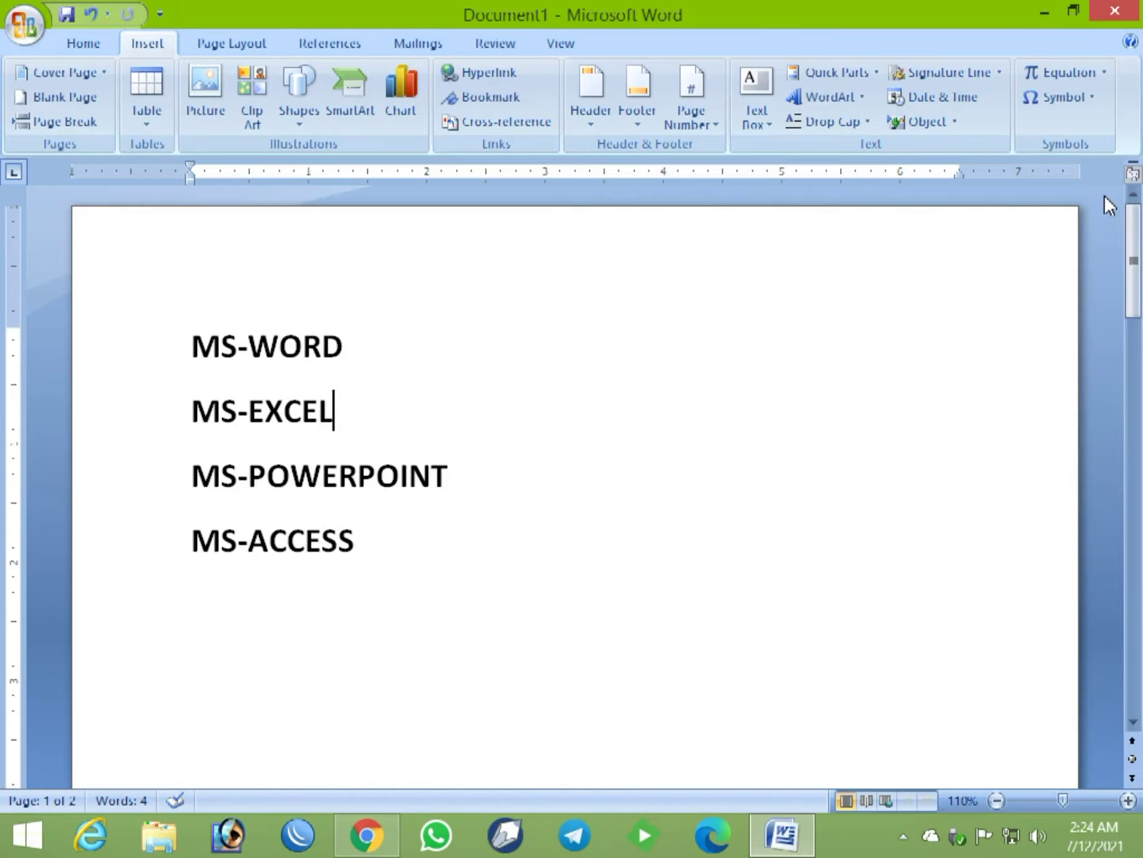
pyautogui.scroll(-3, 906, 425)
pyautogui.scroll(-4, 901, 427)
pyautogui.scroll(7, 901, 427)
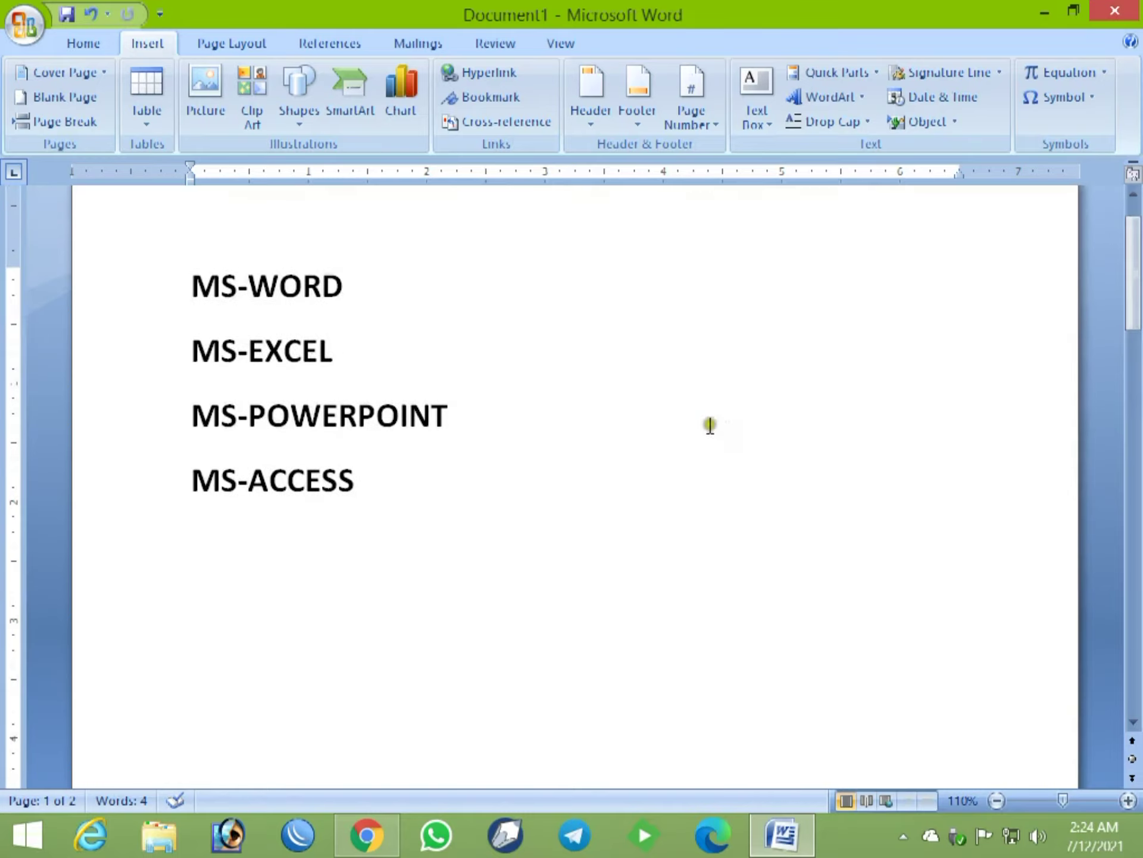